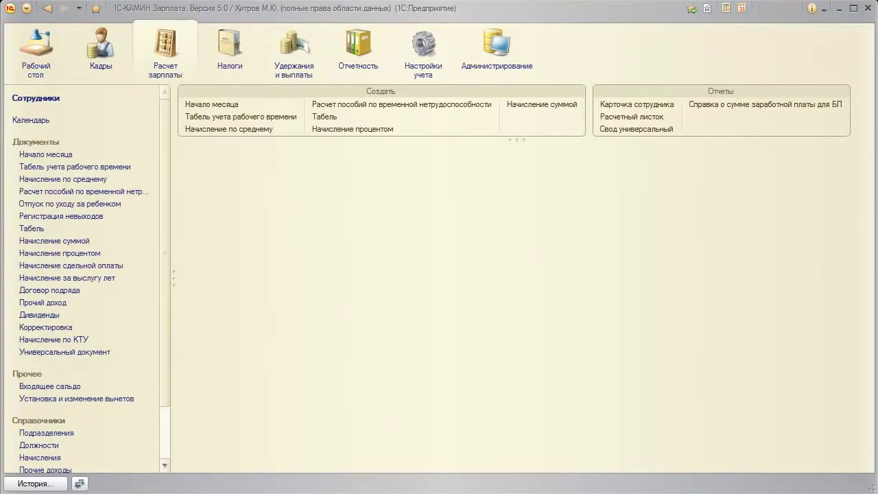
Open the Карточка сотрудника report from the Отчетность section.
left_click(299, 74)
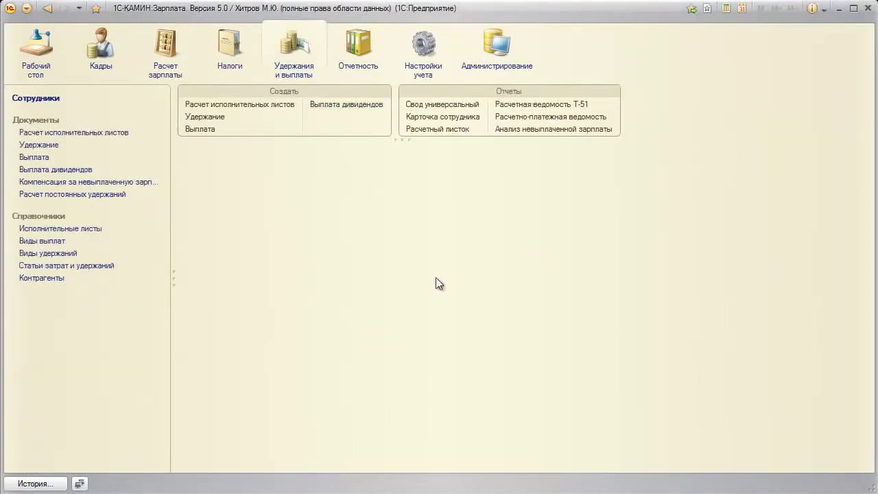
left_click(361, 67)
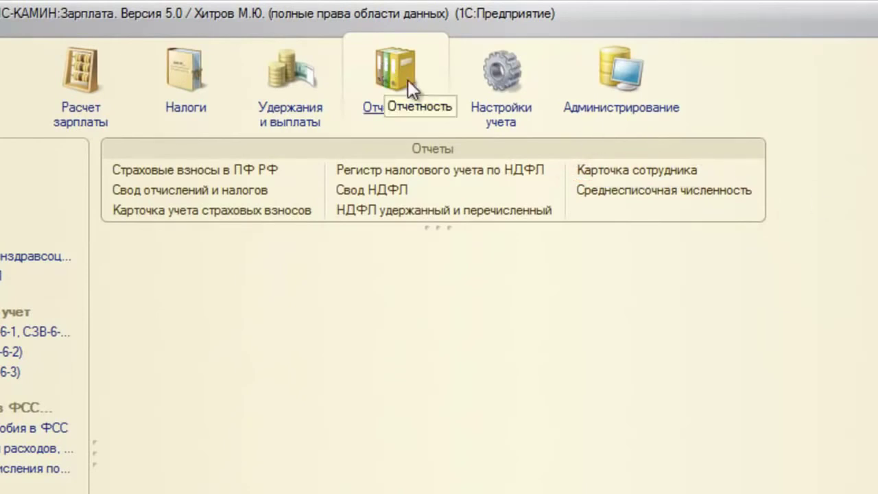
left_click(652, 171)
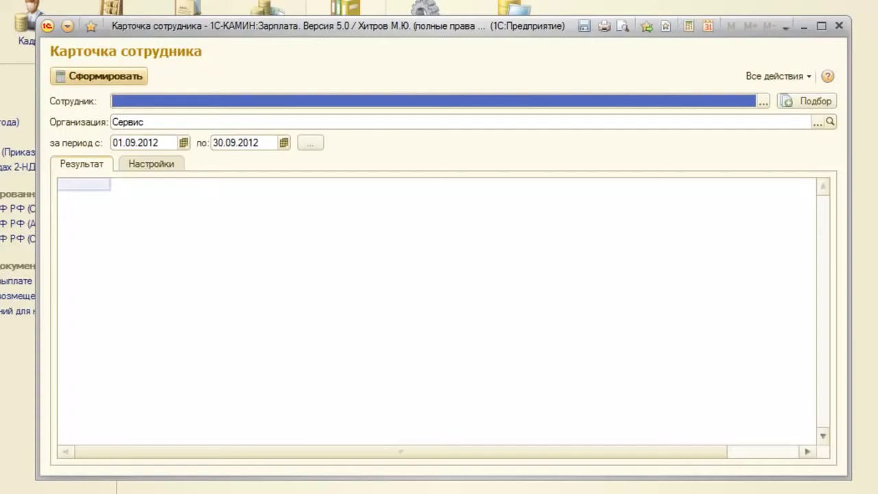
Choose a single employee from the Сотрудники group for the report.
left_click(763, 102)
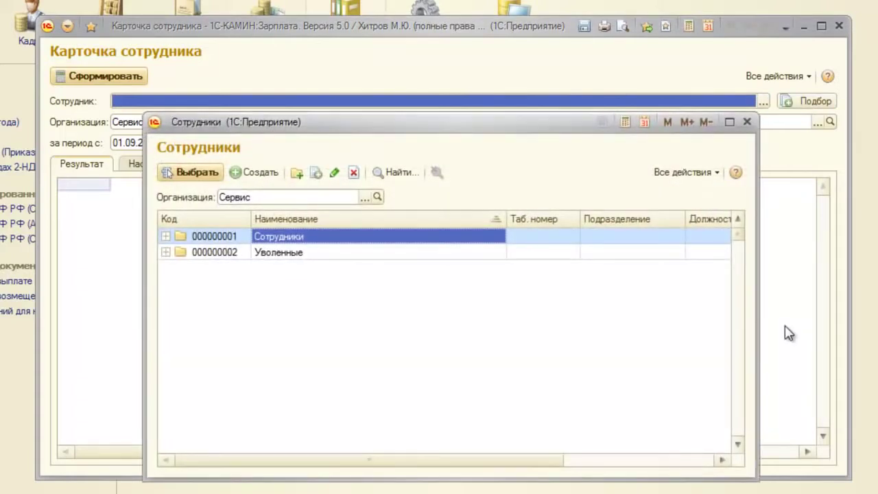
left_click(167, 237)
double_click(295, 332)
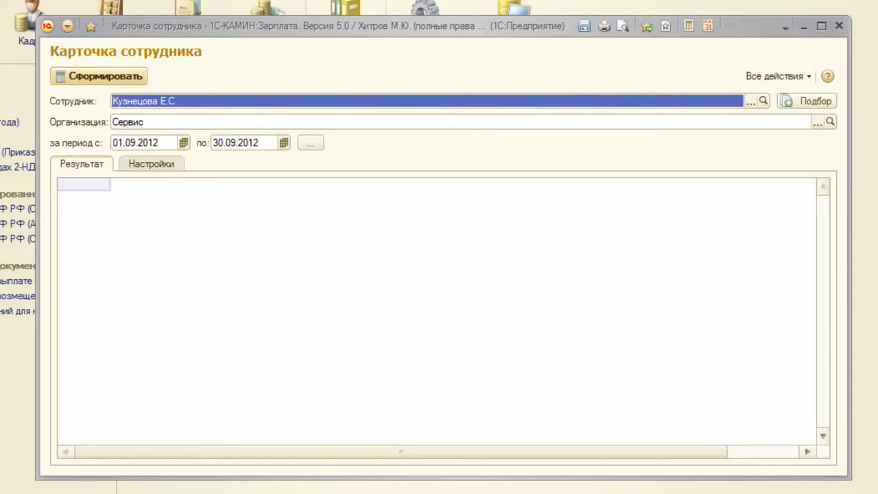
Fill the report's employee list through Подбор with the whole organization's staff working from 01.04.2012 to 30.06.2012.
left_click(807, 103)
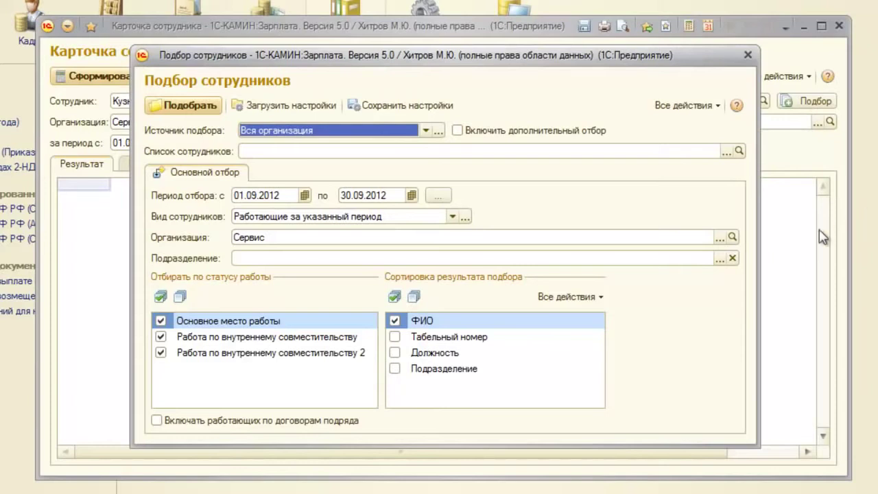
left_click(290, 195)
type("01.04.2012")
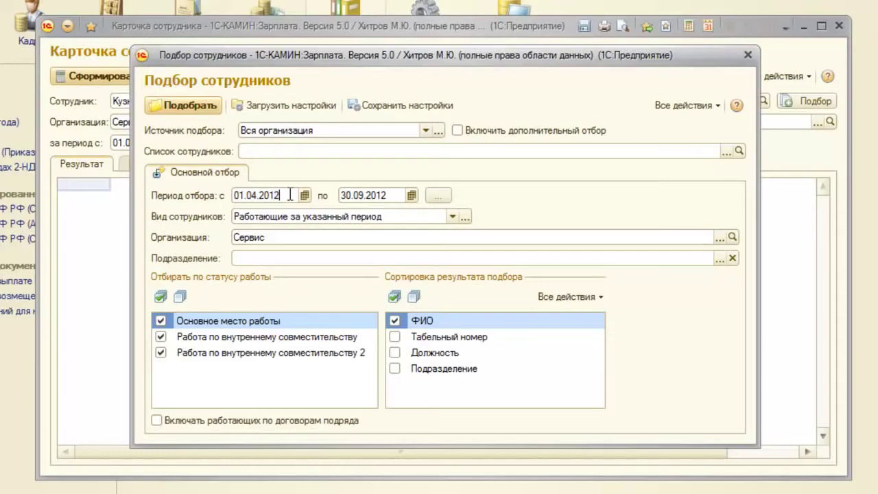
key("Tab")
type("30.06.2012")
key("Tab")
left_click(187, 106)
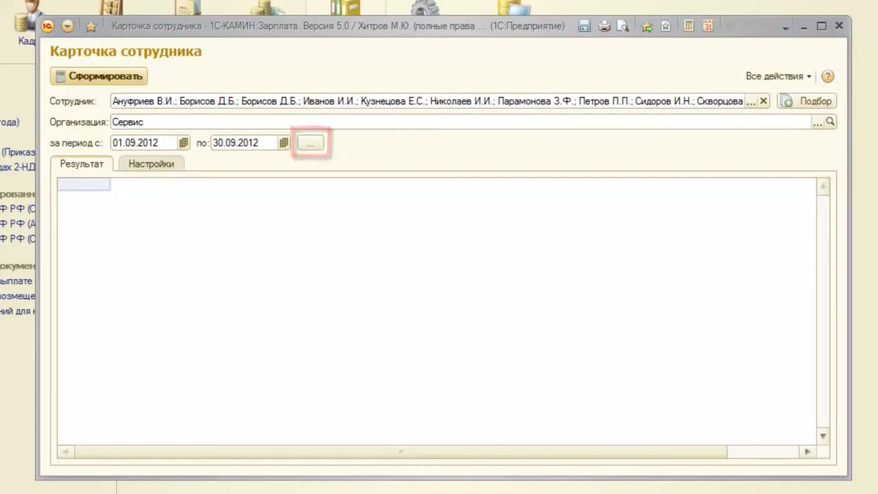
Set the report period to the standard option Прошлый квартал.
left_click(304, 142)
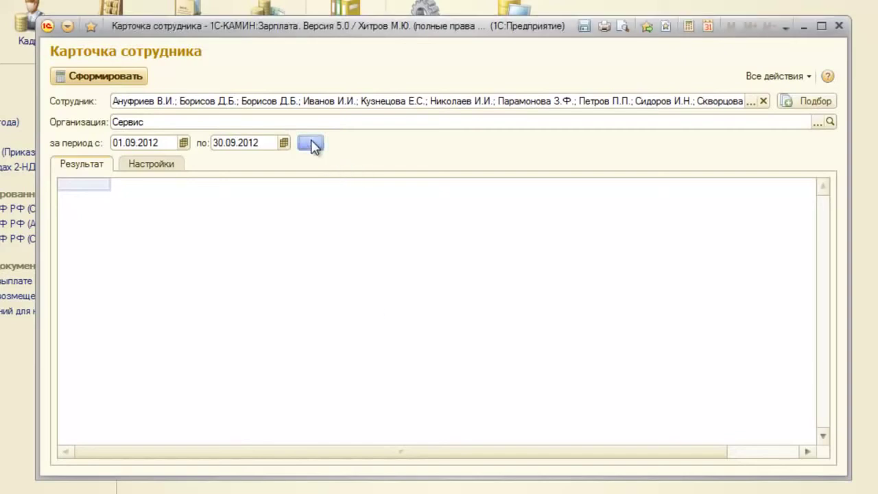
left_click(567, 238)
scroll(510, 300, "down", 8)
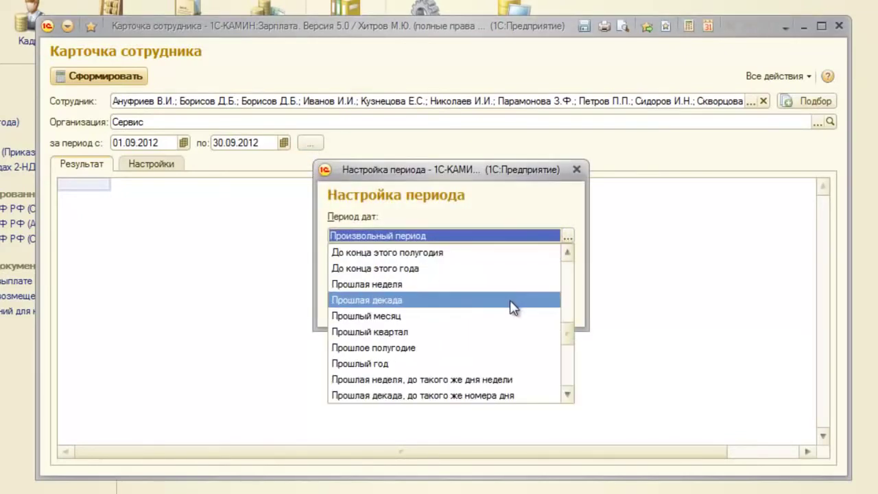
left_click(505, 331)
left_click(501, 315)
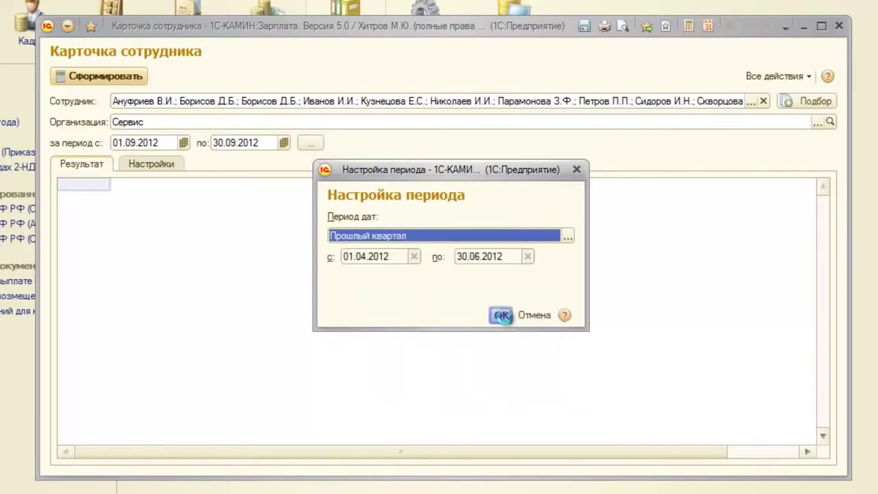
Enable the report groupings Подразделение and Статус работы, with Подразделение placed first.
left_click(154, 168)
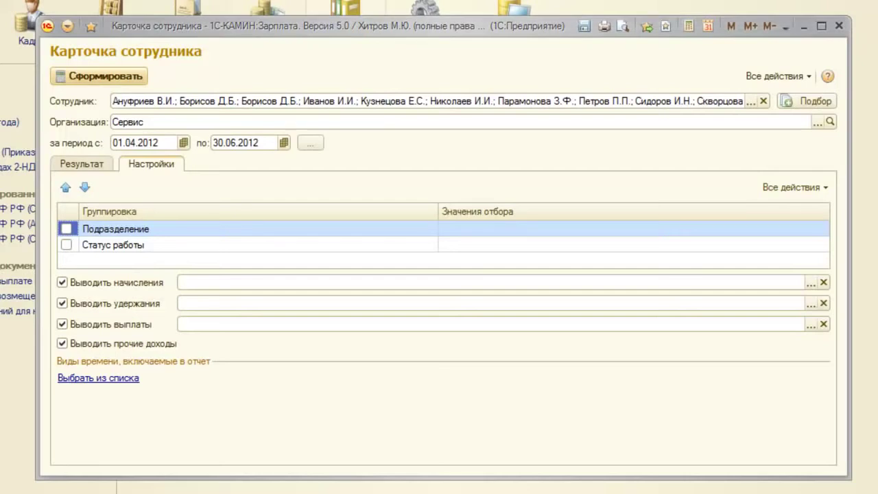
left_click(64, 230)
left_click(66, 245)
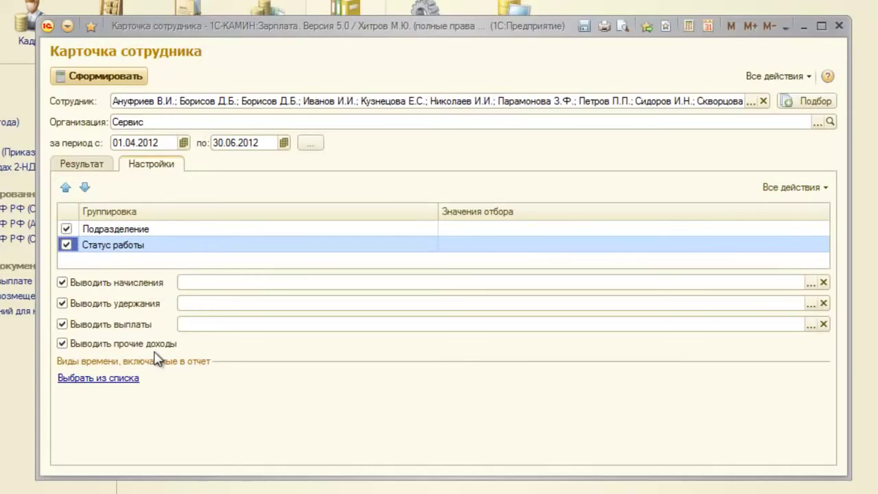
left_click(66, 188)
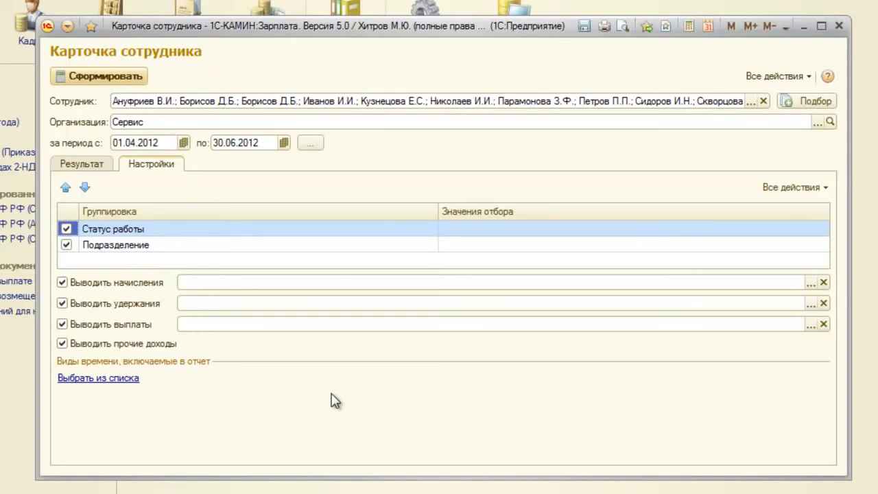
left_click(84, 187)
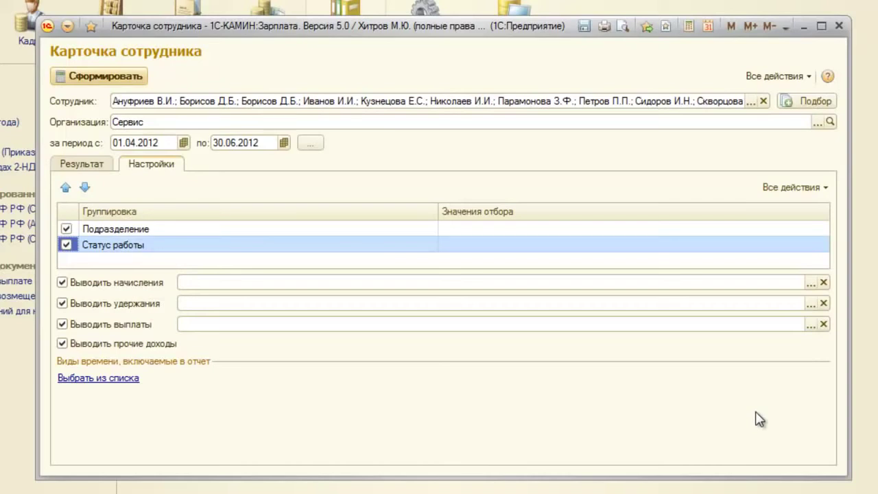
Filter the Статус работы grouping by the value Основное место работы.
double_click(747, 249)
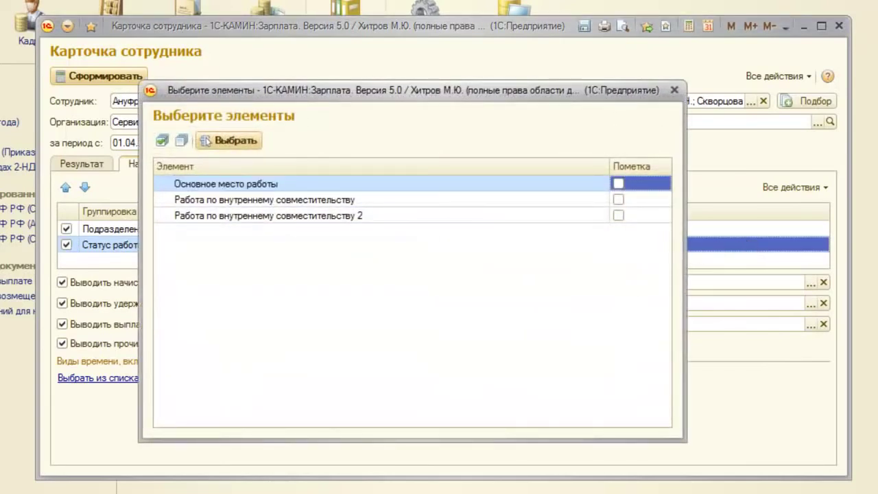
left_click(619, 184)
left_click(231, 140)
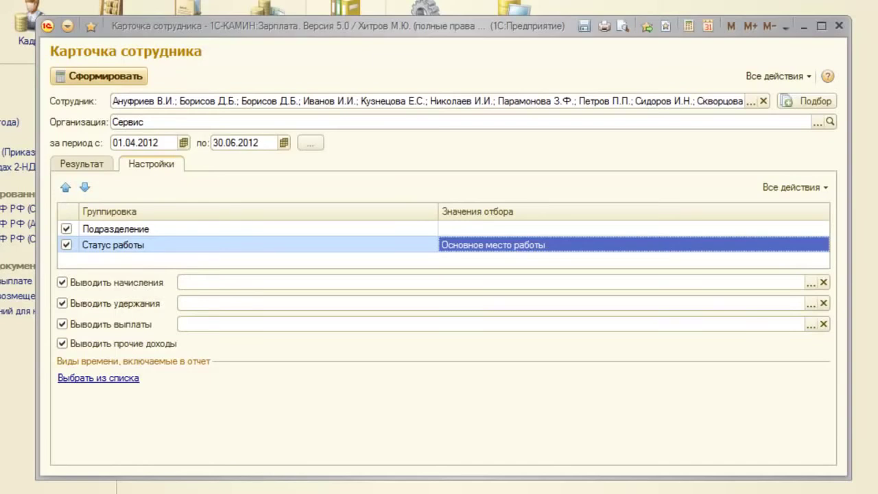
Limit the deductions shown in the report to НДФЛ and the payments to Выплата зарплаты.
left_click(811, 304)
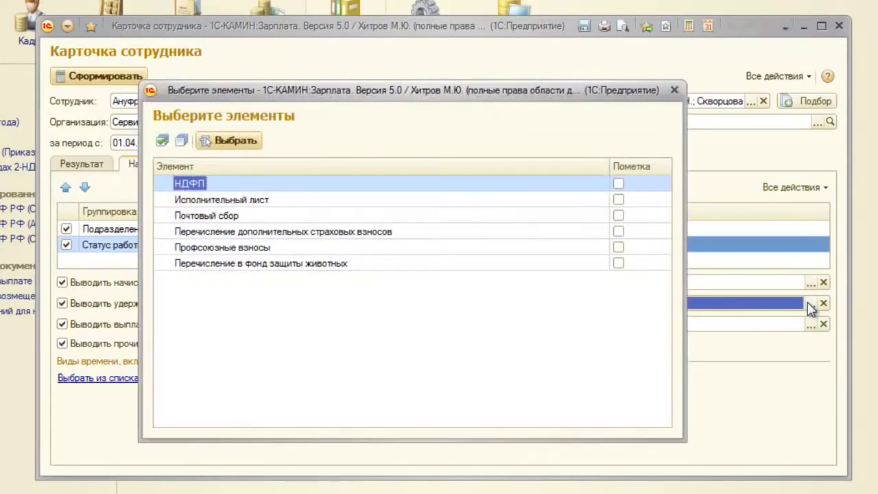
left_click(618, 184)
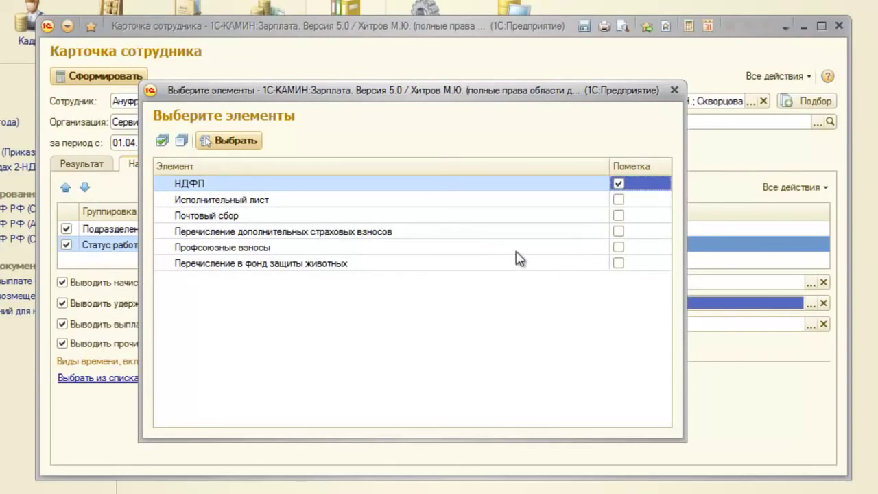
left_click(230, 141)
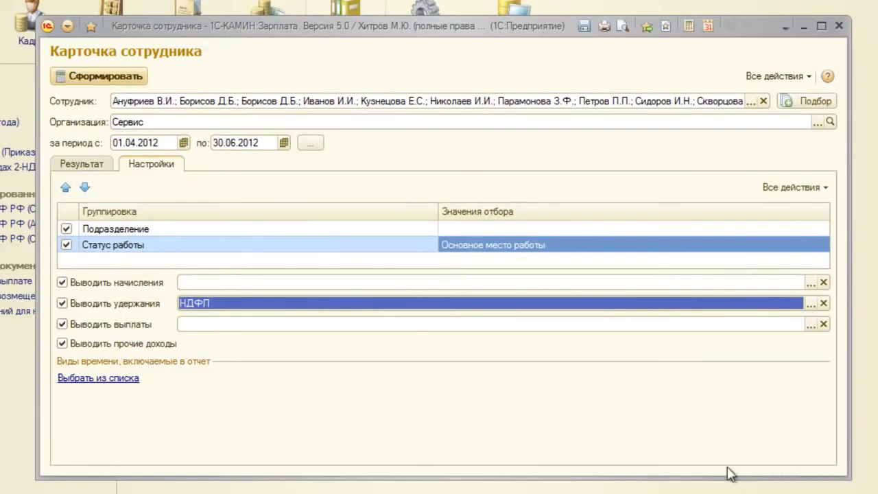
left_click(812, 325)
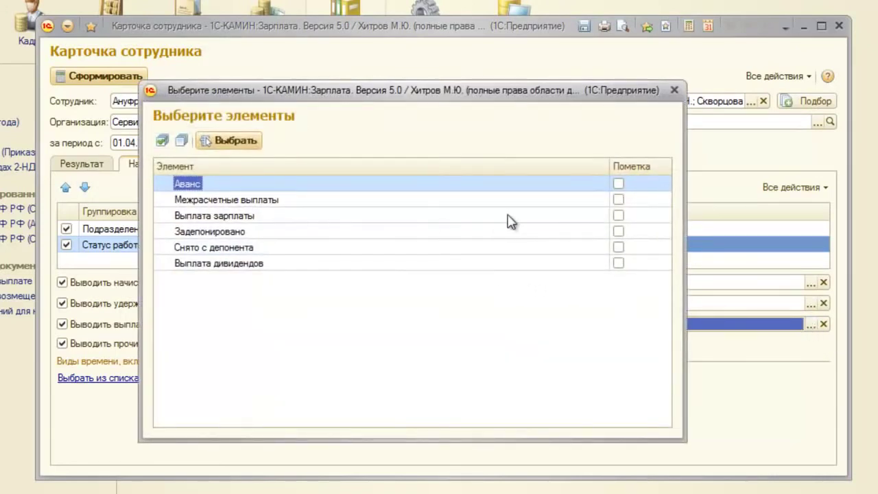
left_click(620, 217)
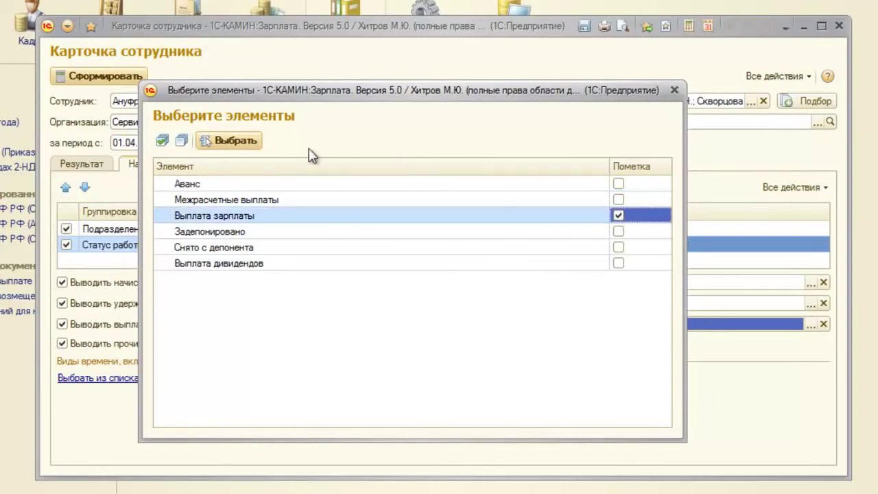
left_click(251, 142)
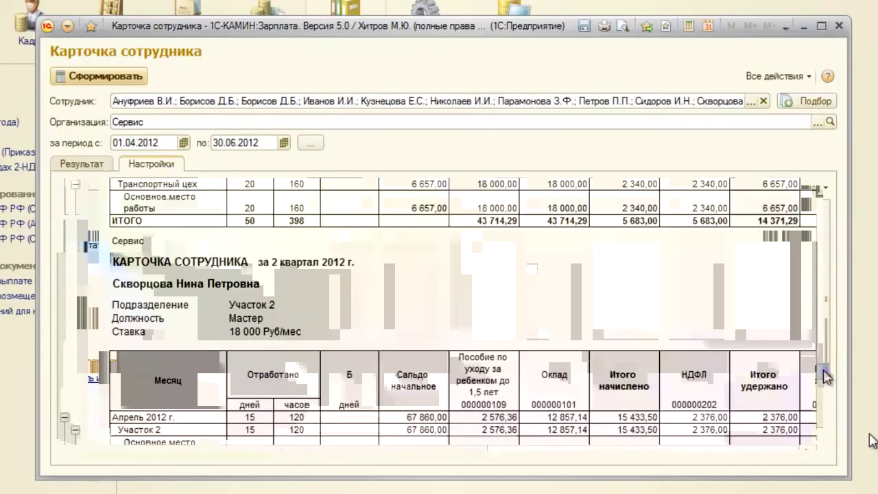
Look through the generated employee cards, examining the monthly rows and all columns up to the closing balance.
scroll(830, 425, "down", 15)
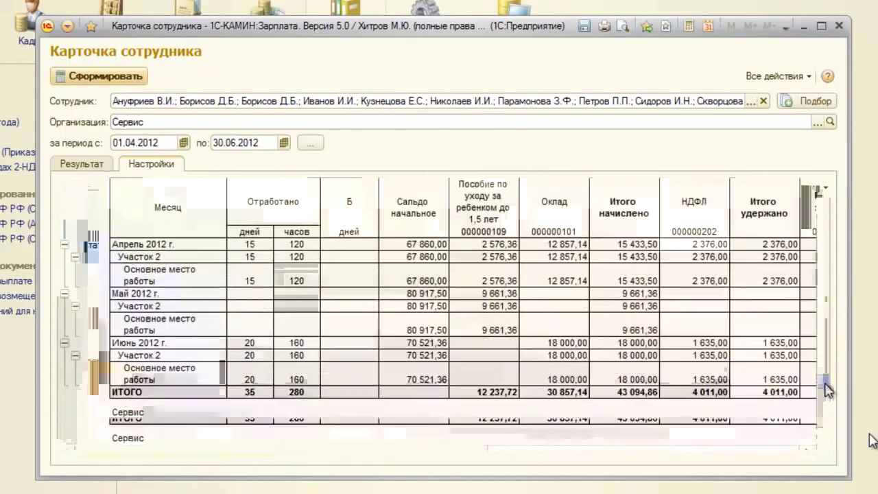
scroll(762, 337, "up", 10)
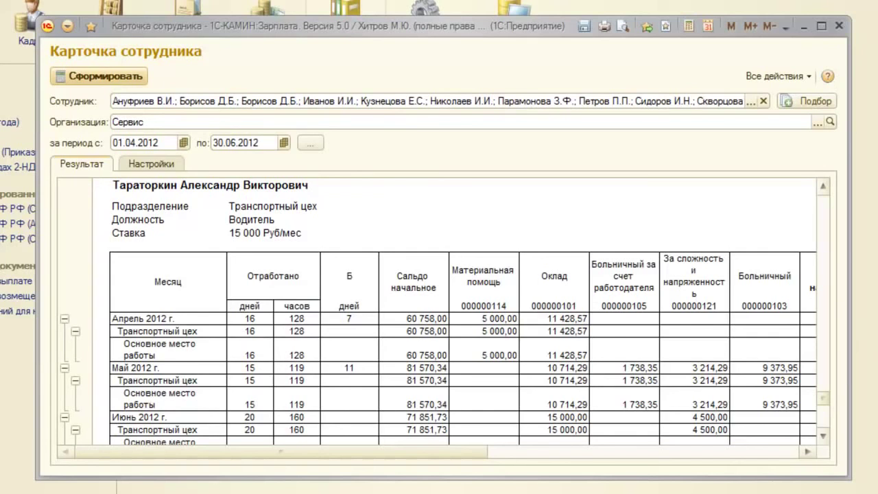
left_click_drag(471, 456, 709, 467)
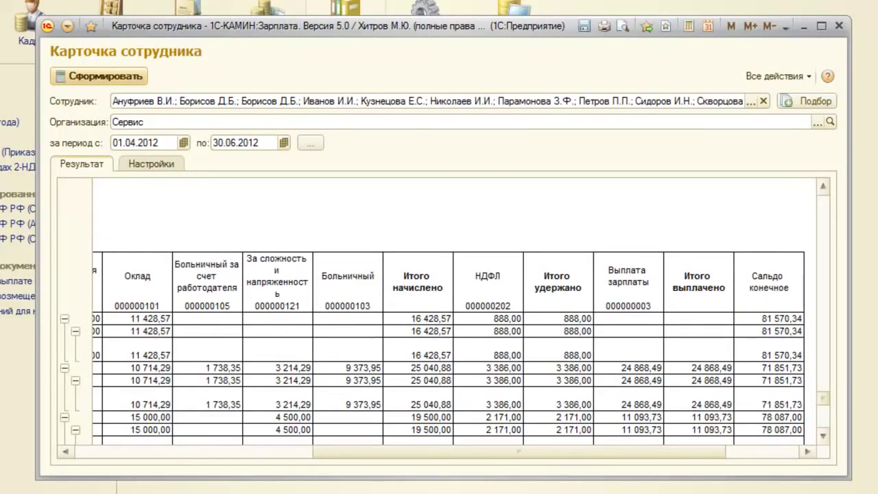
left_click_drag(672, 455, 696, 454)
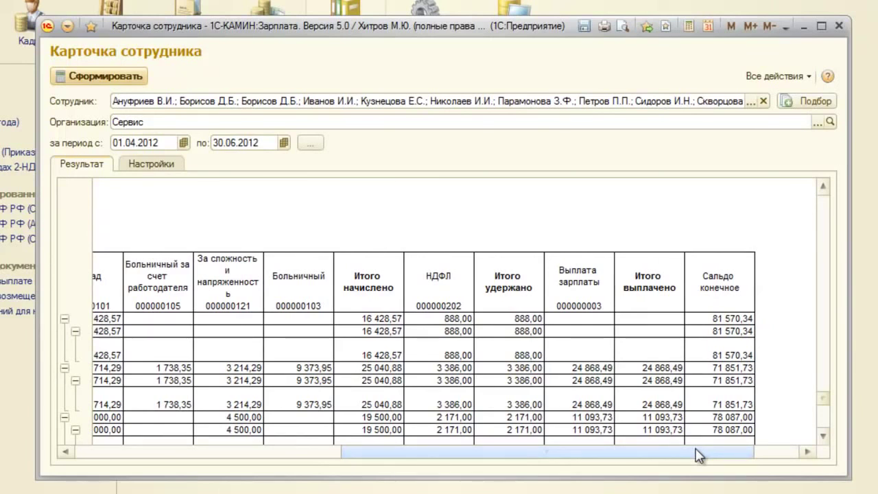
left_click_drag(696, 453, 398, 454)
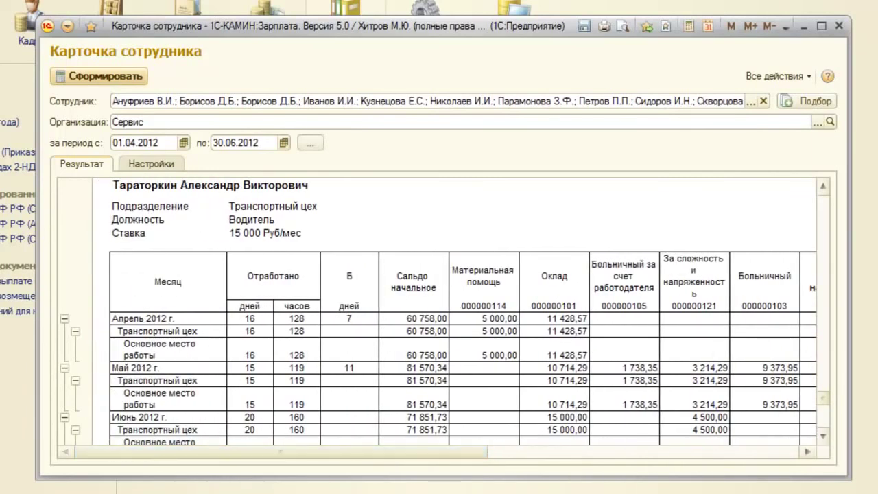